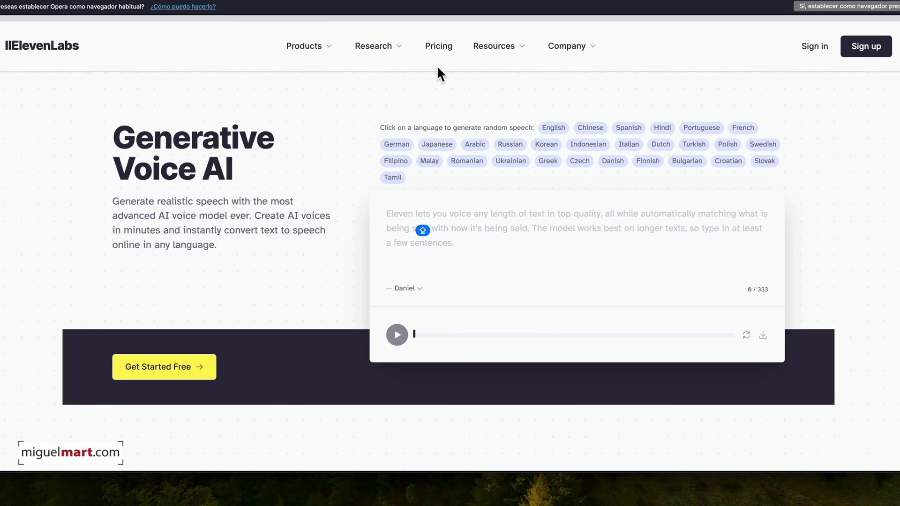
Review the Free, Starter and Creator pricing plans and open the account sign-up
click(442, 48)
scroll(423, 121, down, 5)
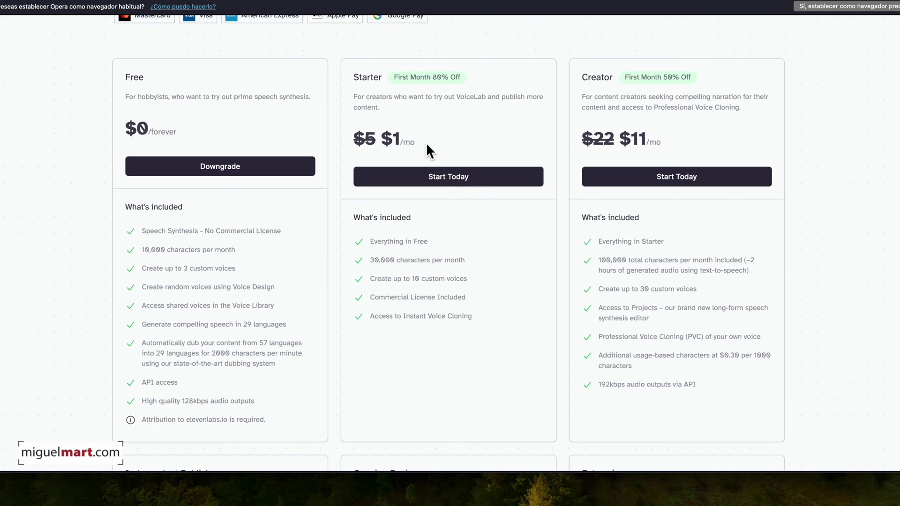
scroll(426, 144, down, 1)
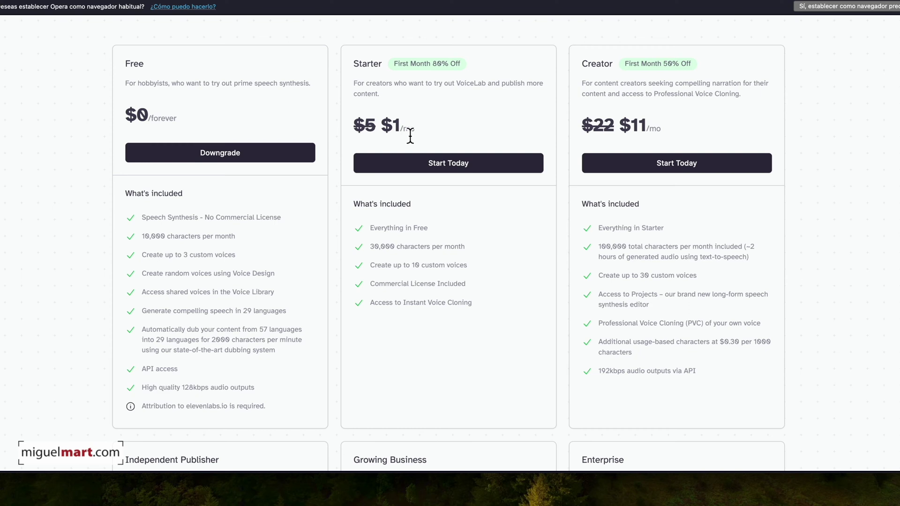
drag(398, 132, 347, 126)
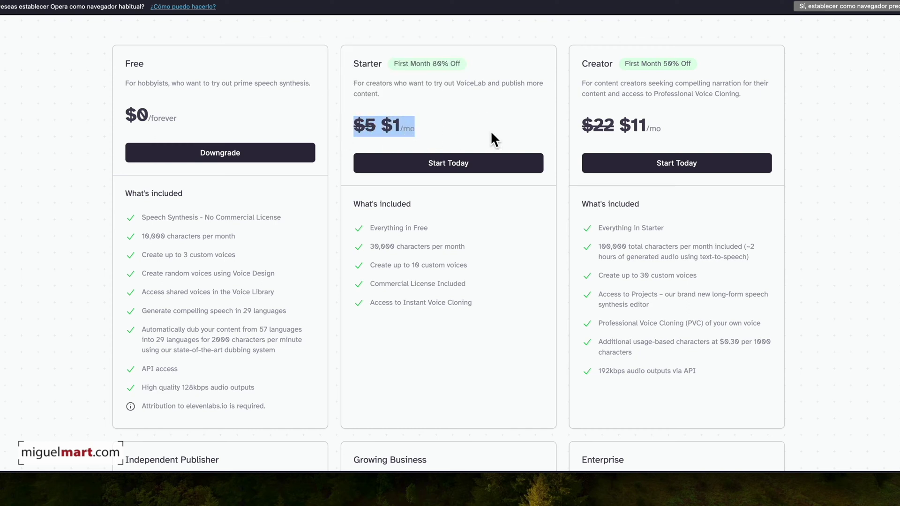
click(376, 135)
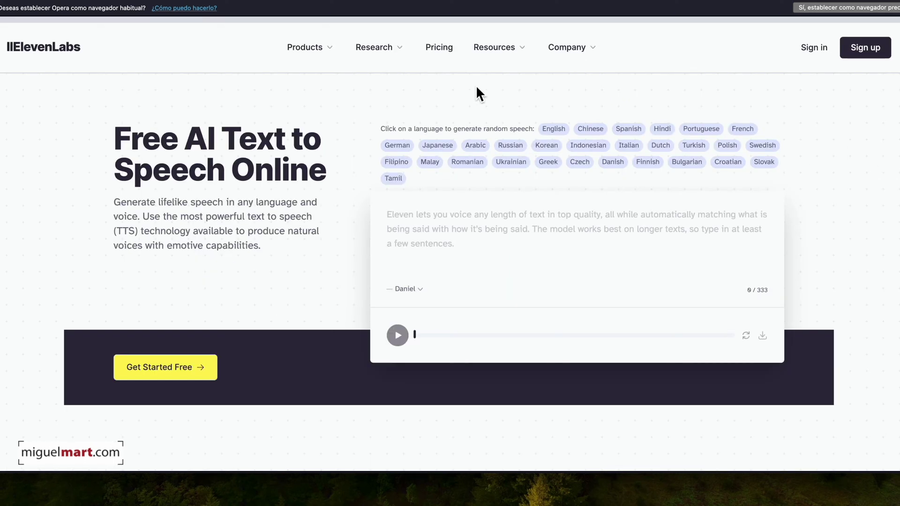
click(870, 53)
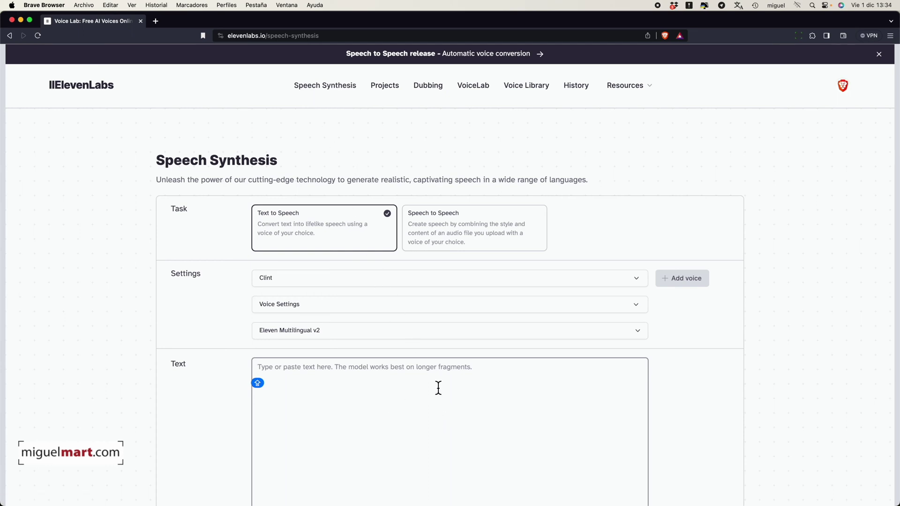
Examine the cloned and premade voices available for text to speech in Speech Synthesis
scroll(393, 386, down, 2)
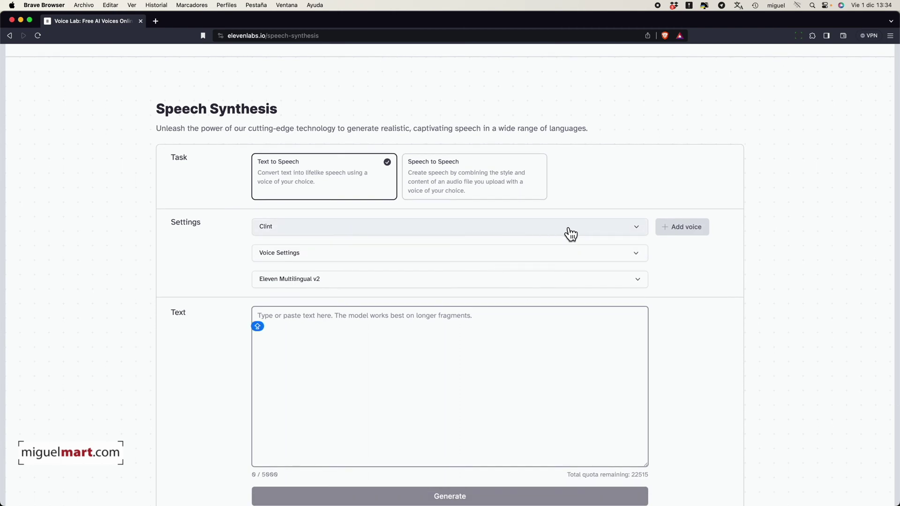
click(631, 230)
scroll(321, 317, down, 5)
scroll(321, 317, down, 10)
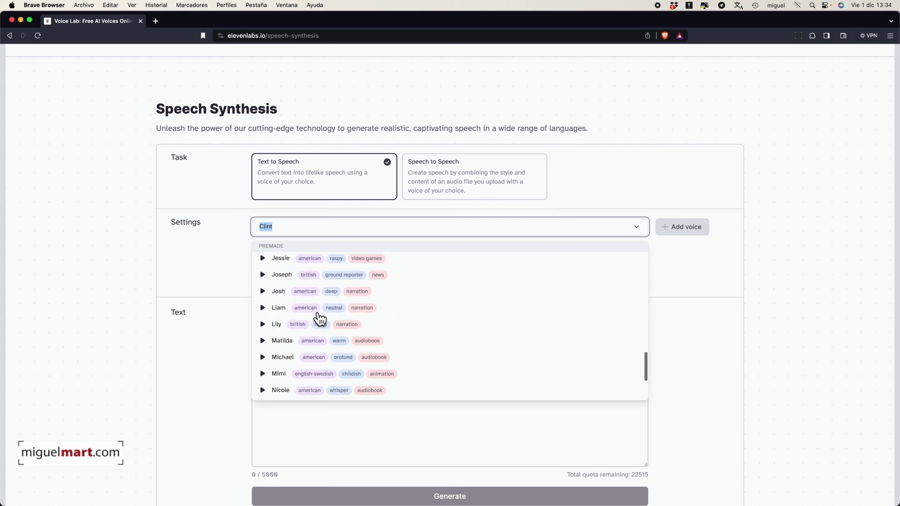
scroll(308, 322, down, 2)
scroll(328, 241, up, 10)
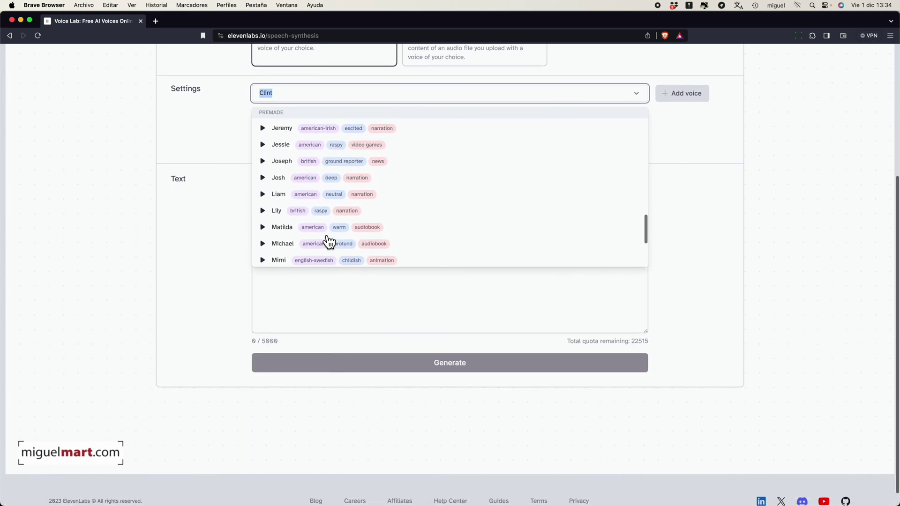
scroll(329, 241, up, 12)
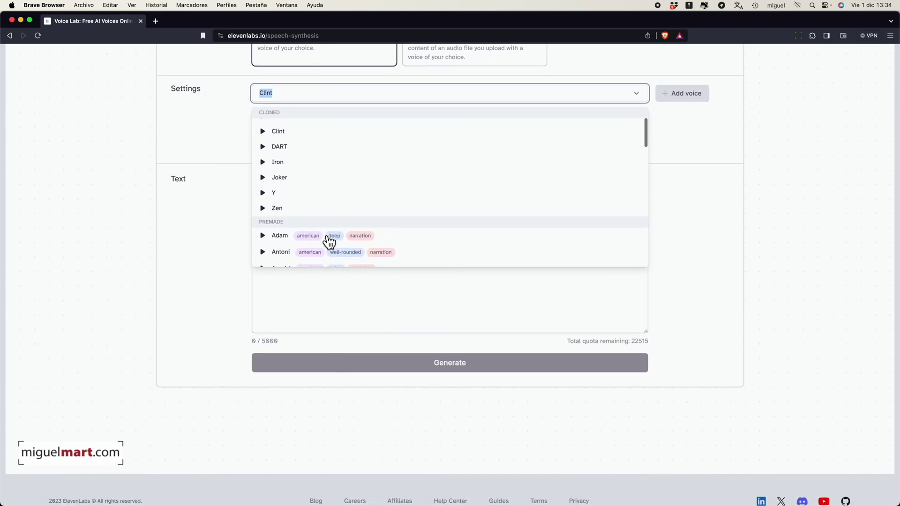
click(701, 240)
click(384, 291)
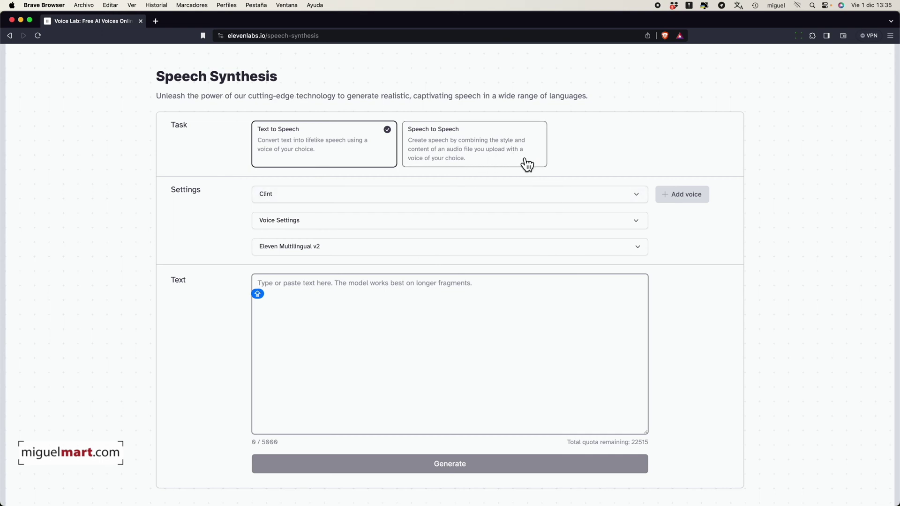
click(430, 196)
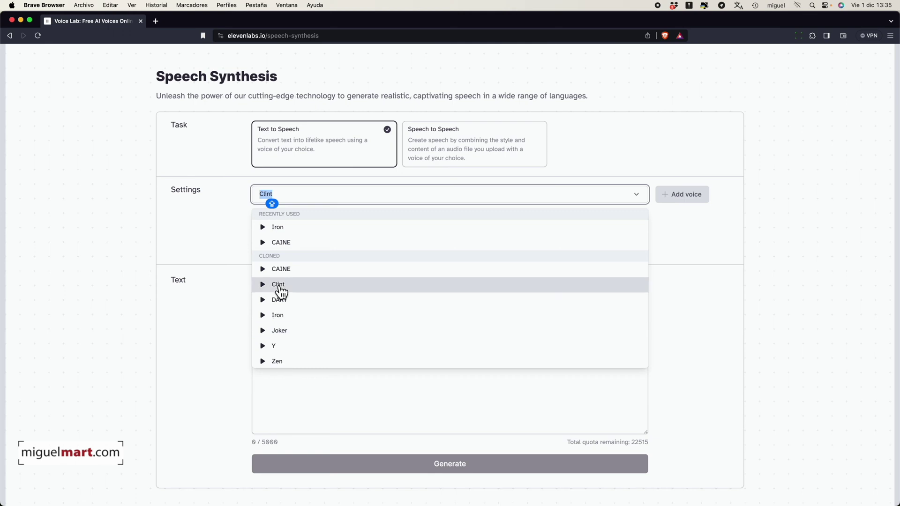
click(617, 152)
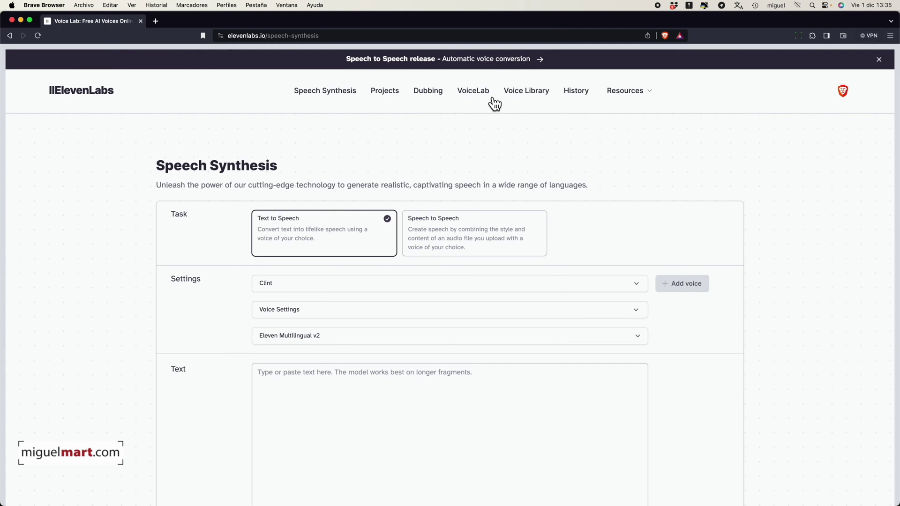
Start a new generative or cloned voice in VoiceLab using Instant Voice Cloning
click(475, 96)
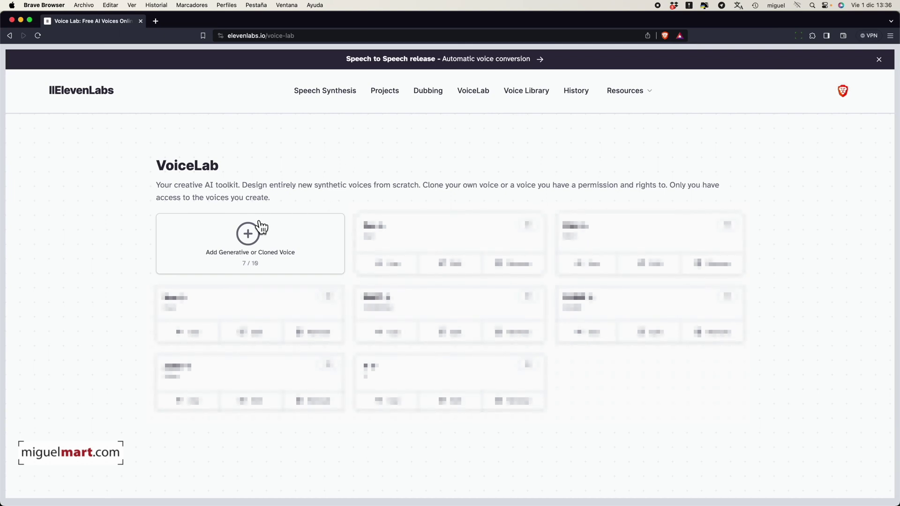
click(268, 251)
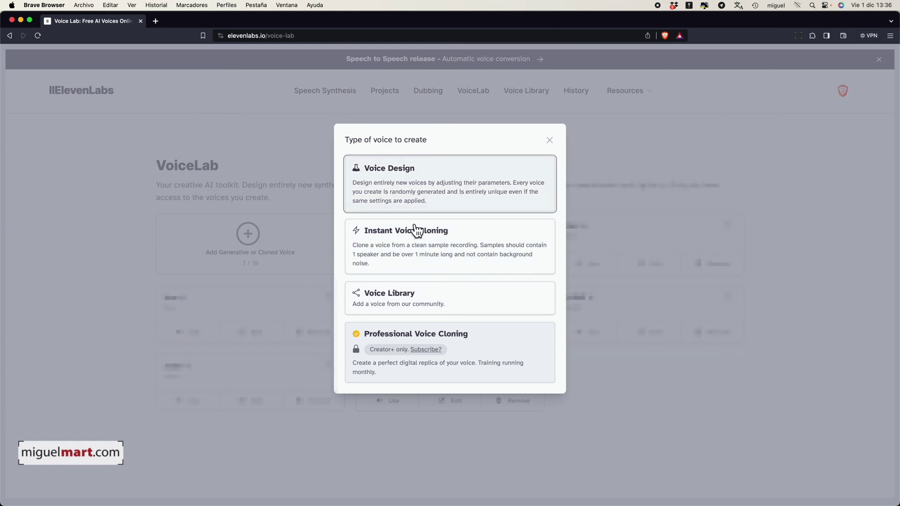
click(472, 251)
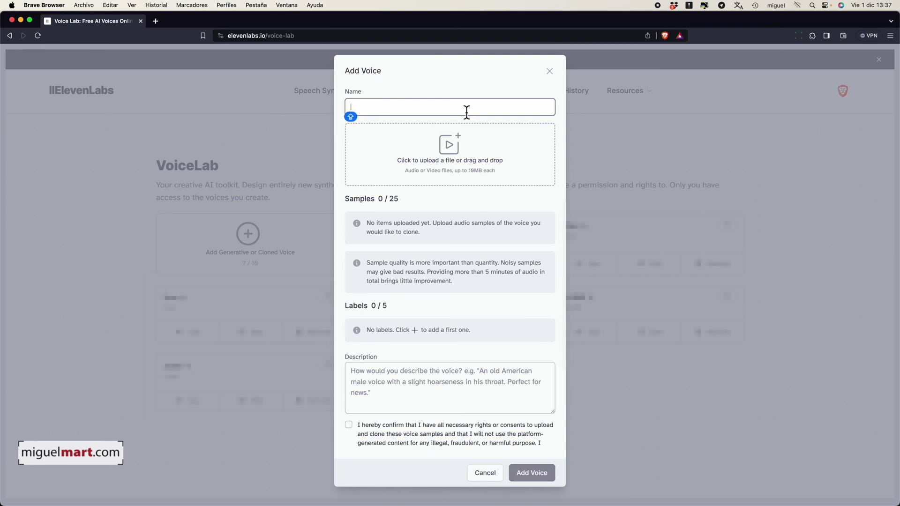
Enter X as both the name and the description of the new voice
text(x)
click(421, 378)
text(x)
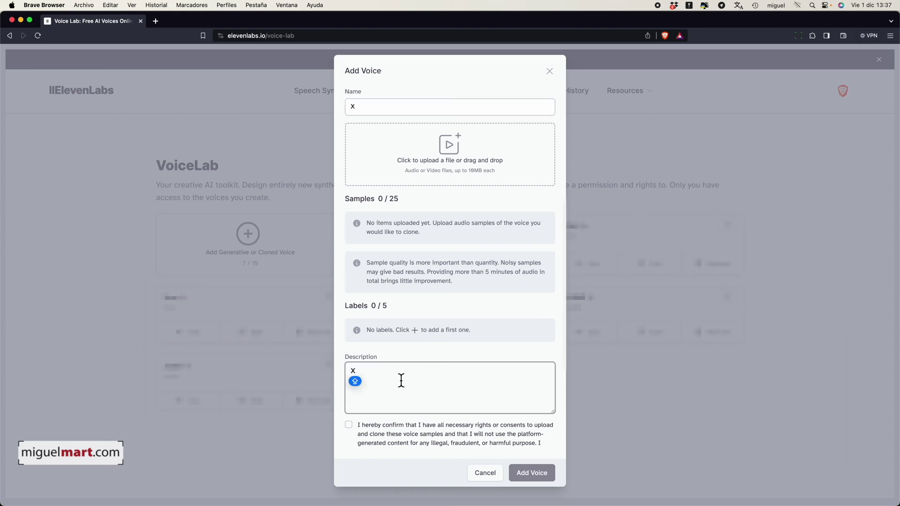
Add the cloned voice with Michael Caine.mp3 as its sample, accepting the rights and consent confirmation
click(473, 162)
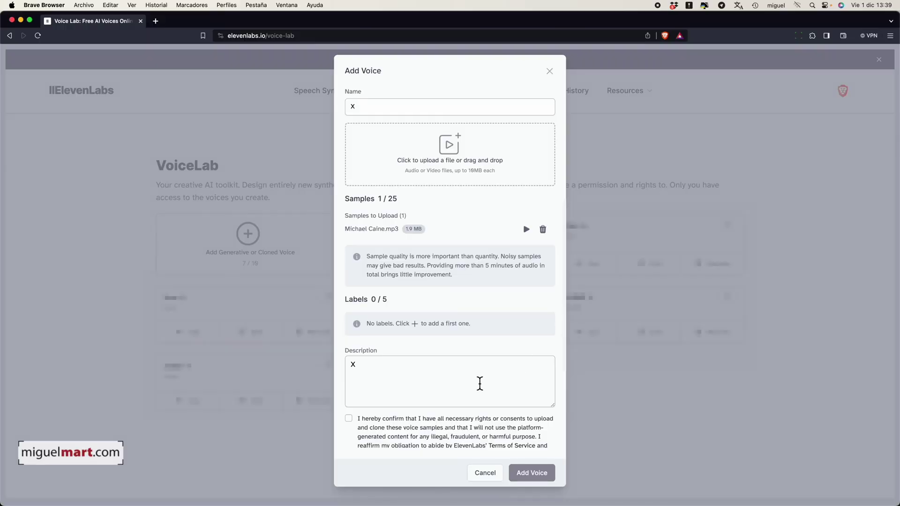
click(434, 377)
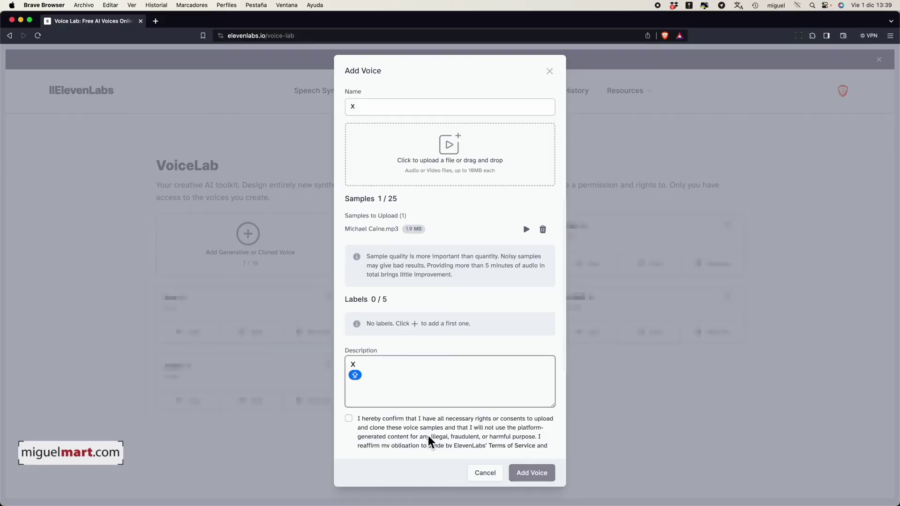
click(461, 447)
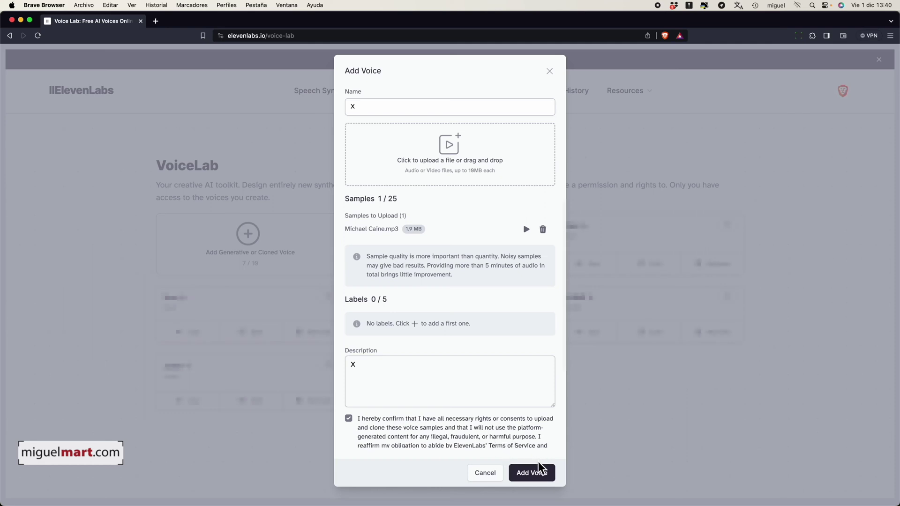
click(545, 473)
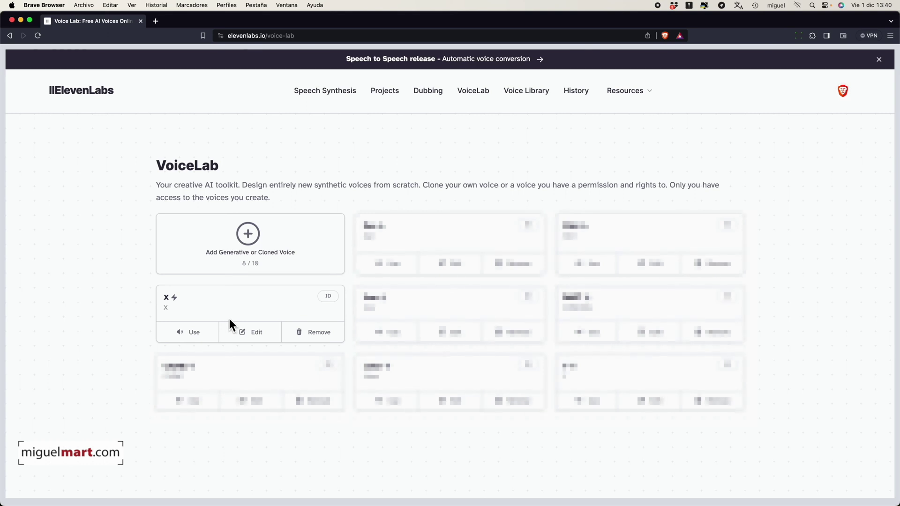
Use the cloned voice X for text to speech and look through the list of available voices, keeping X selected
mouse_move(255, 307)
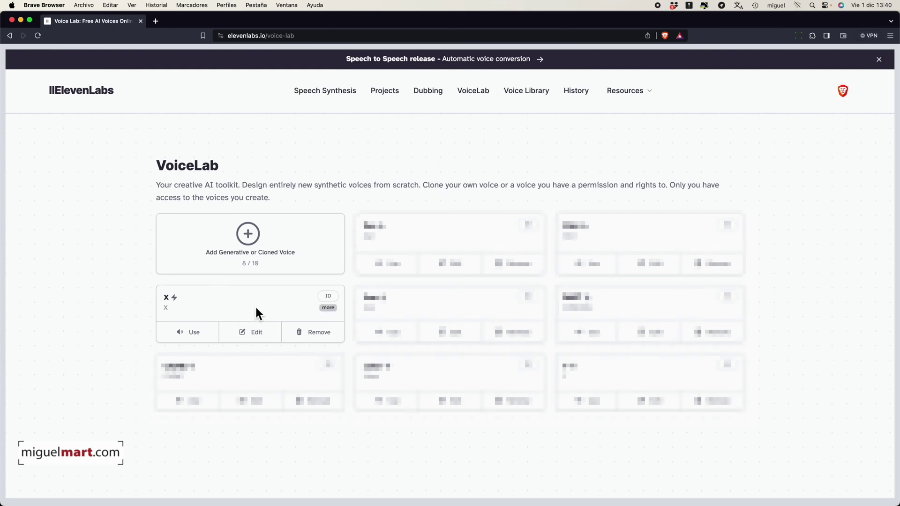
click(188, 338)
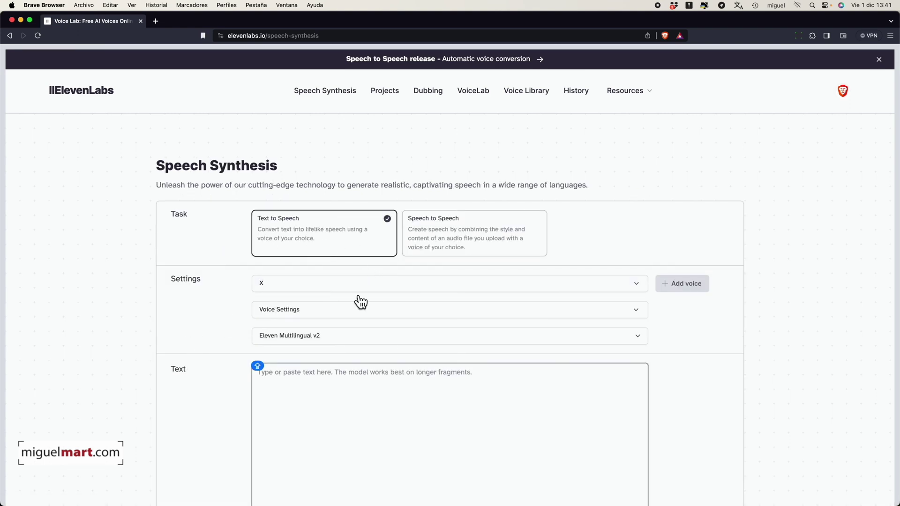
click(370, 382)
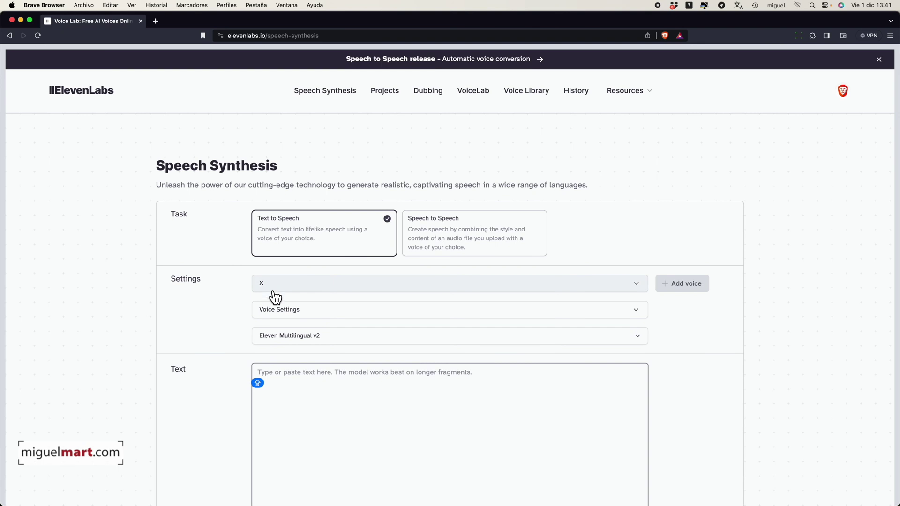
click(292, 289)
scroll(315, 374, down, 5)
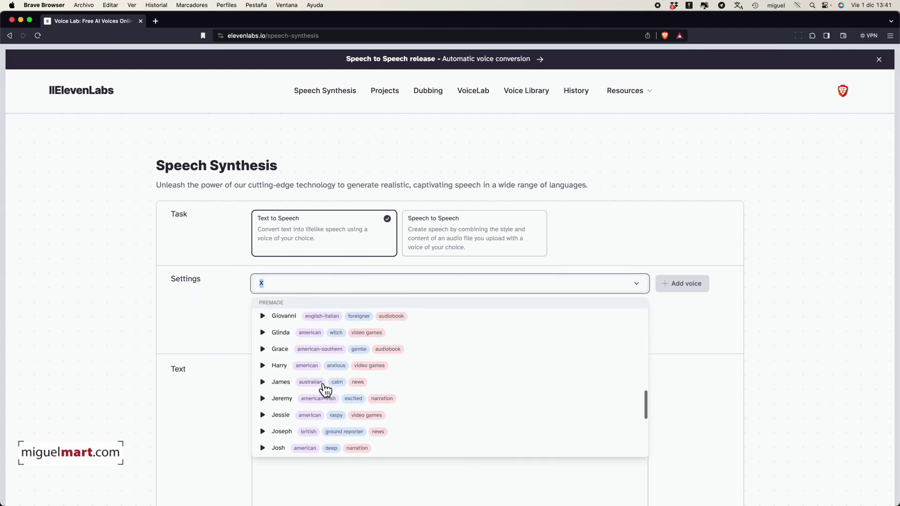
scroll(323, 391, up, 5)
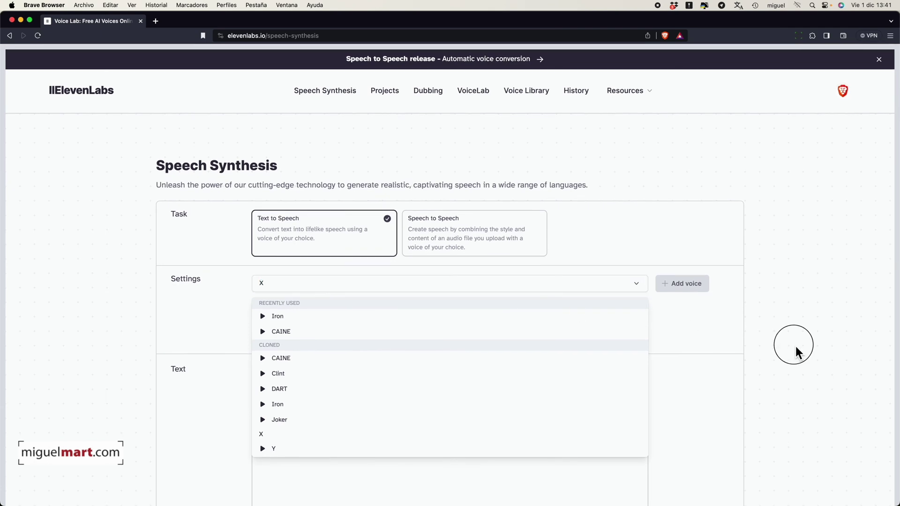
click(797, 351)
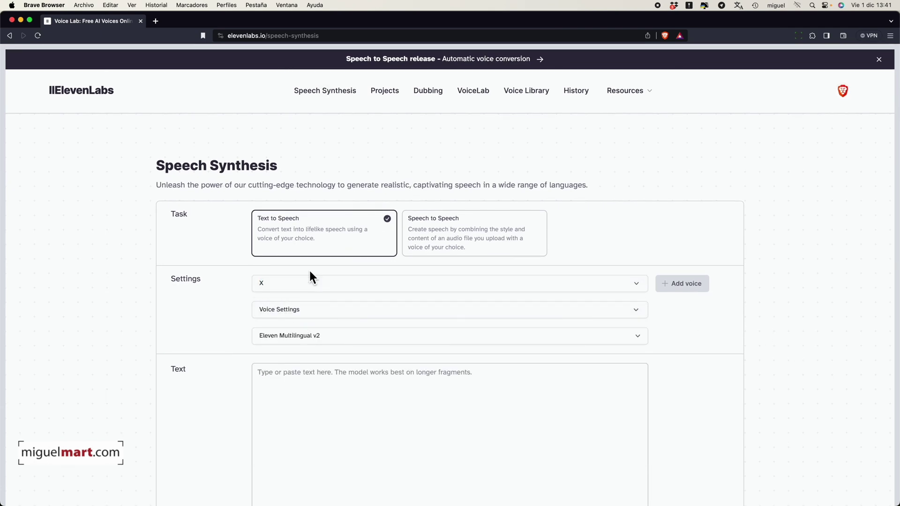
Enter the speech text "Hola, lo que estás escuchando es una prueba de redacción de voz por inteligencia artificial."
click(311, 392)
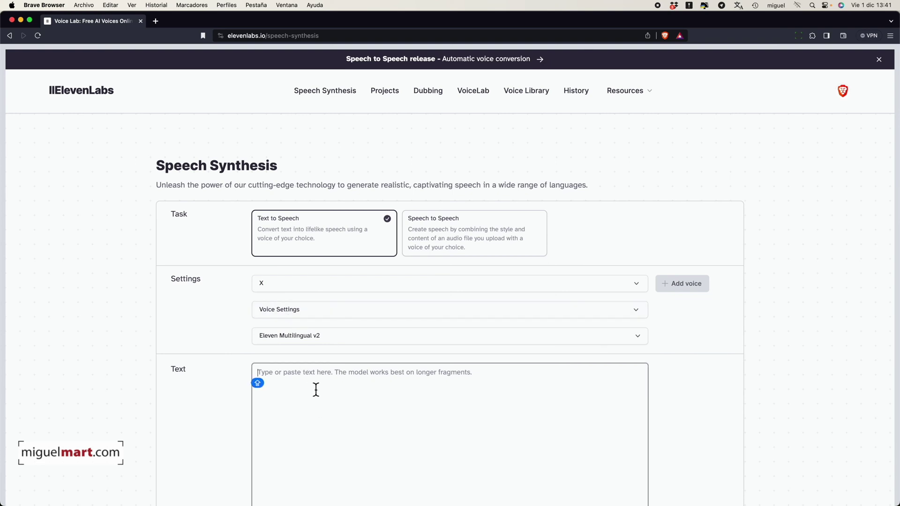
click(316, 389)
text(Hola, lo que estás escuchando es una prueba d)
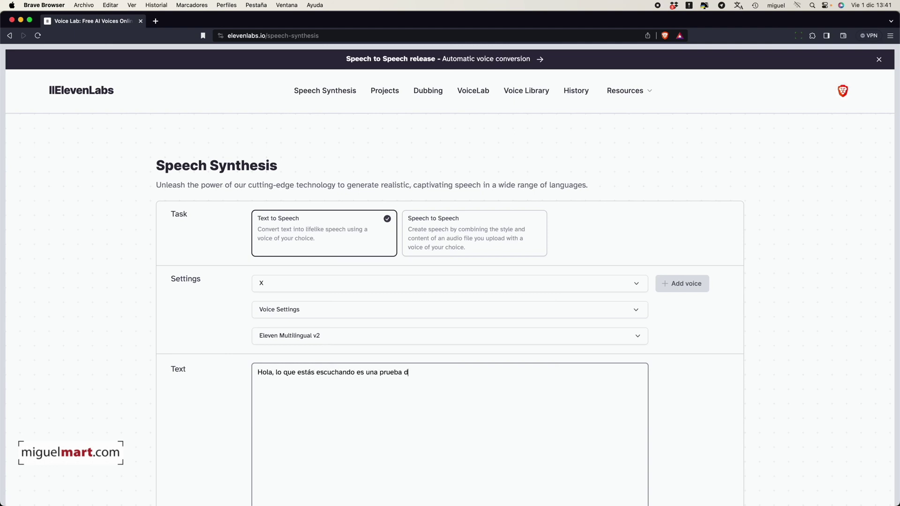
text(e redacción de voz por inteligencia artificial.)
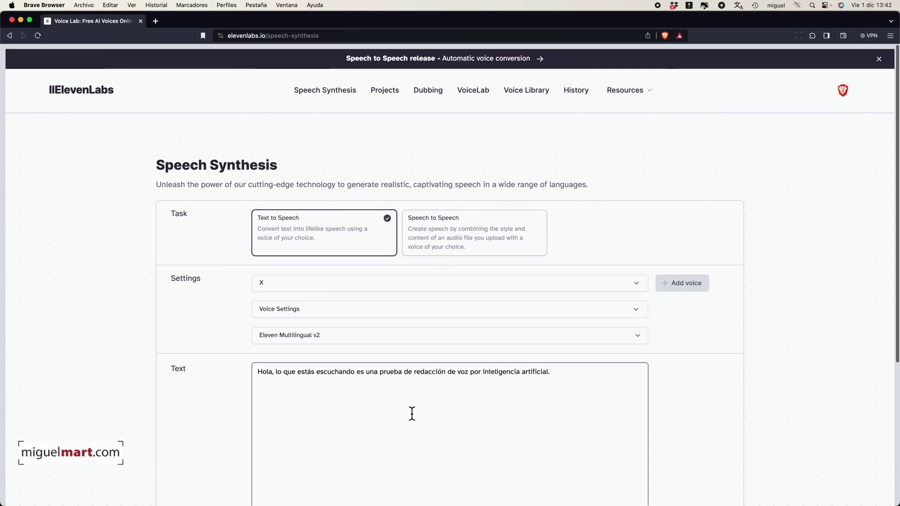
Generate the speech audio from the entered text with voice X and the Eleven Multilingual v2 model
scroll(411, 414, down, 3)
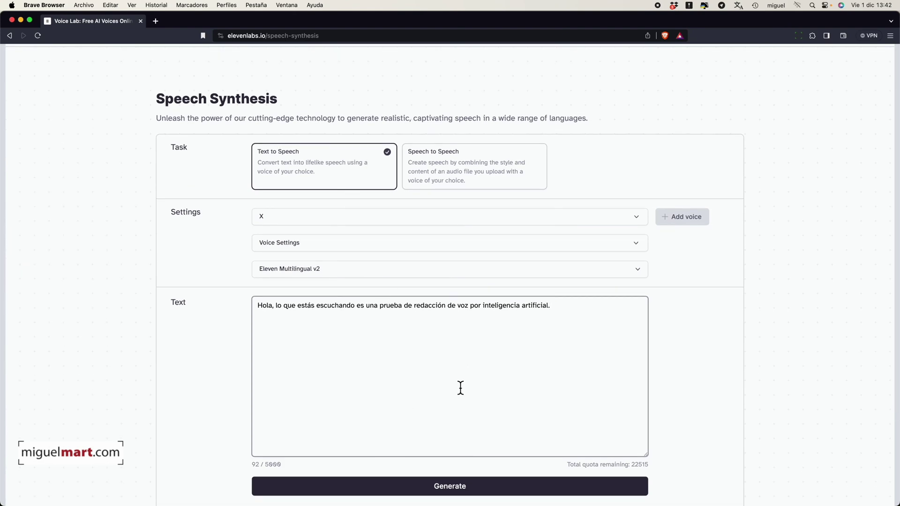
scroll(460, 389, down, 2)
scroll(450, 397, down, 2)
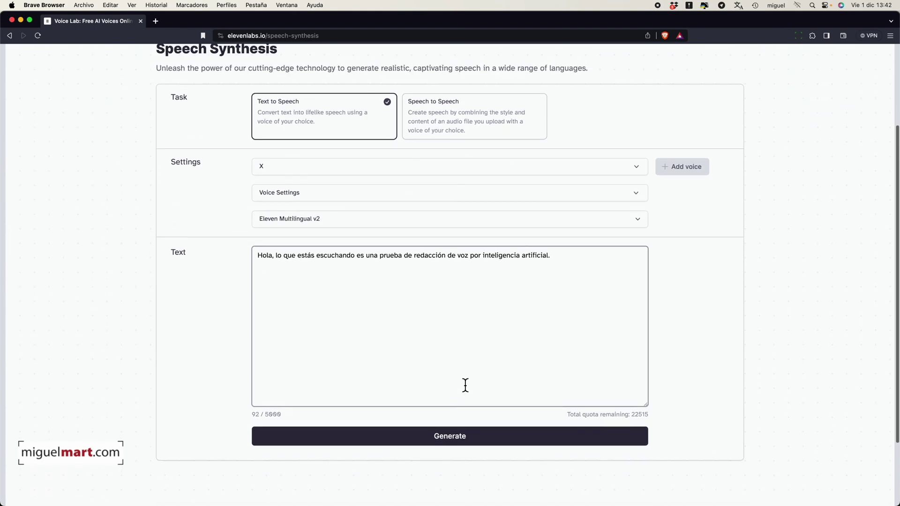
click(510, 442)
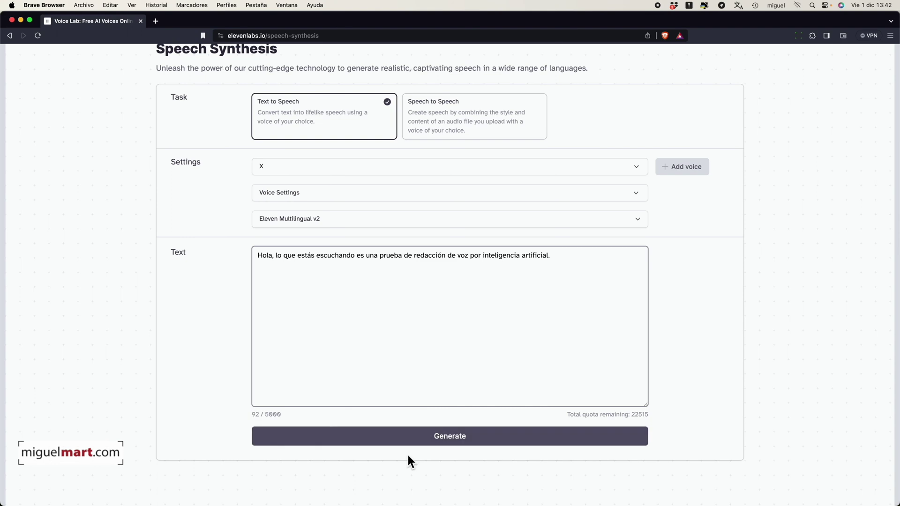
click(492, 443)
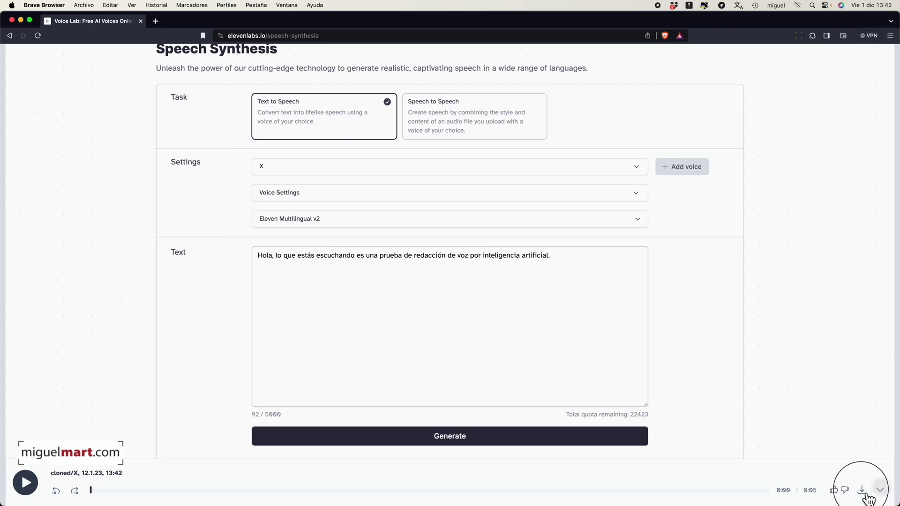
Download the generated audio to the Escritorio folder under the file name 11
click(862, 491)
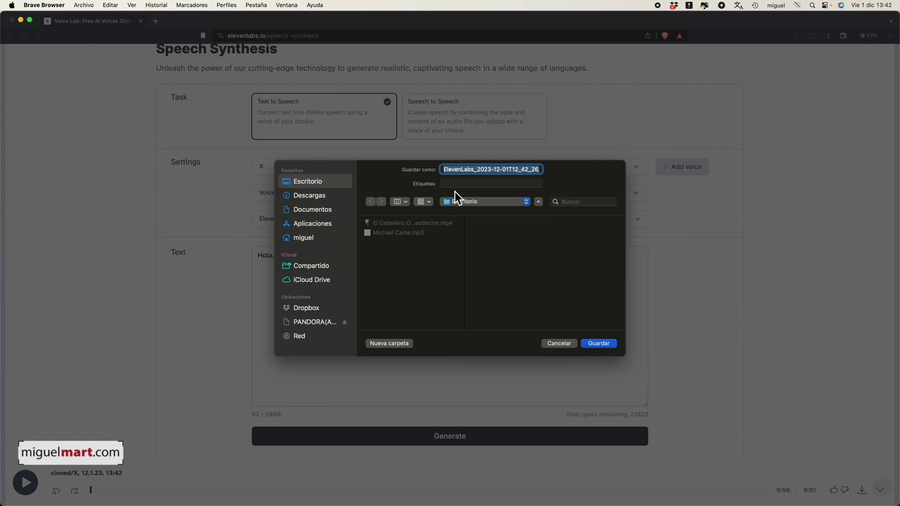
text(11)
key(Return)
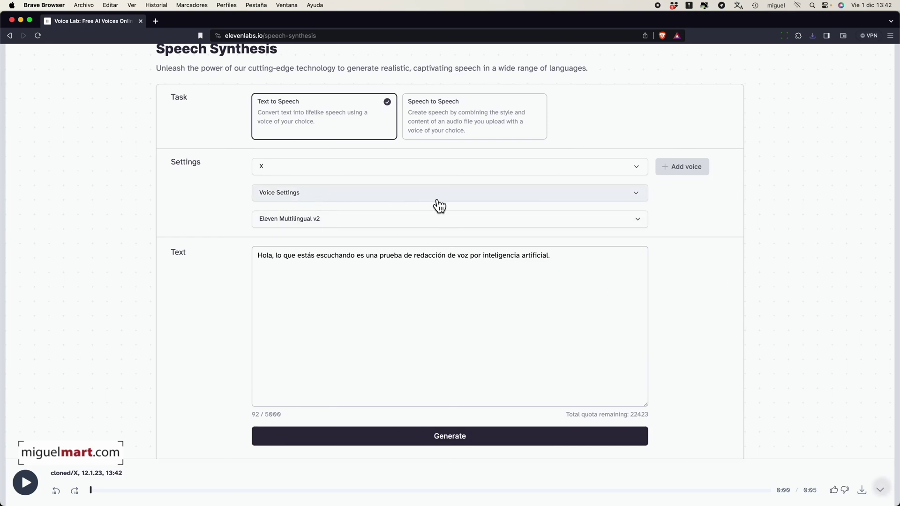
Lower Clarity + Similarity Enhancement in the voice settings and set Stability to 77%
click(639, 200)
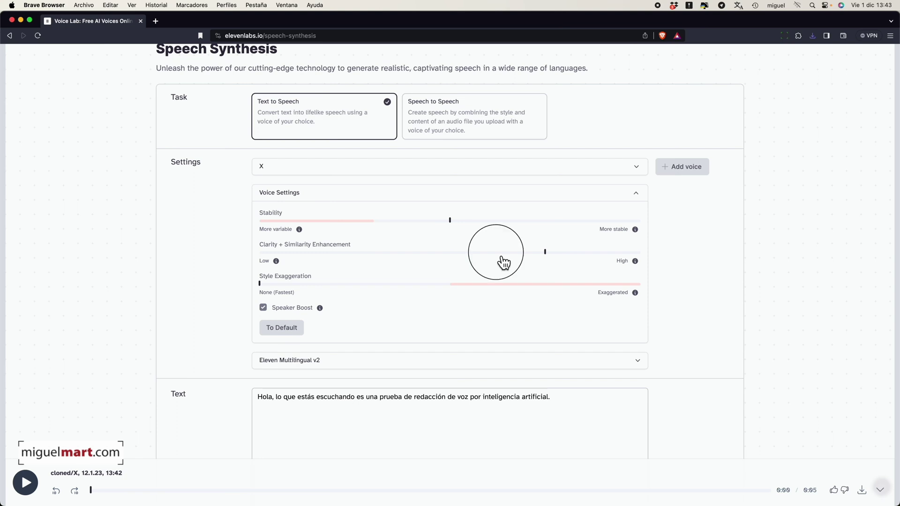
drag(499, 261, 487, 249)
click(487, 220)
click(553, 220)
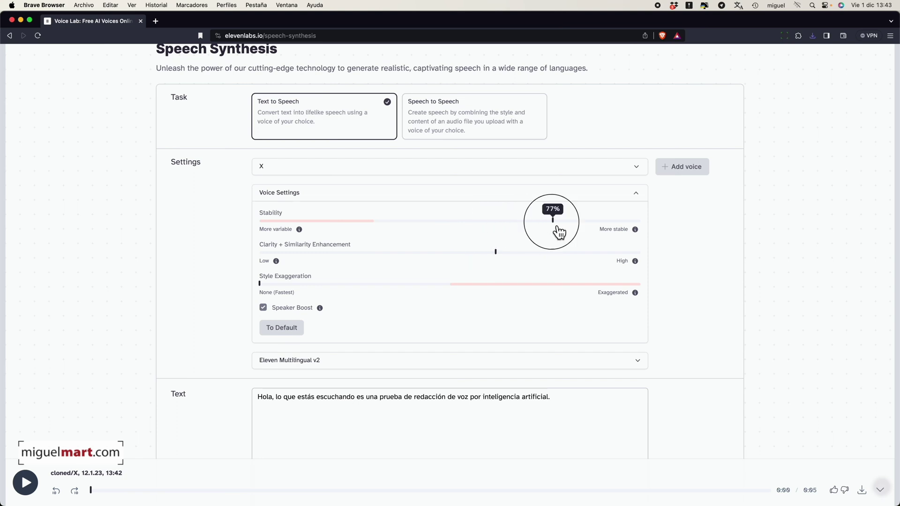
Regenerate the speech audio from the same text using the adjusted voice settings
scroll(561, 307, down, 5)
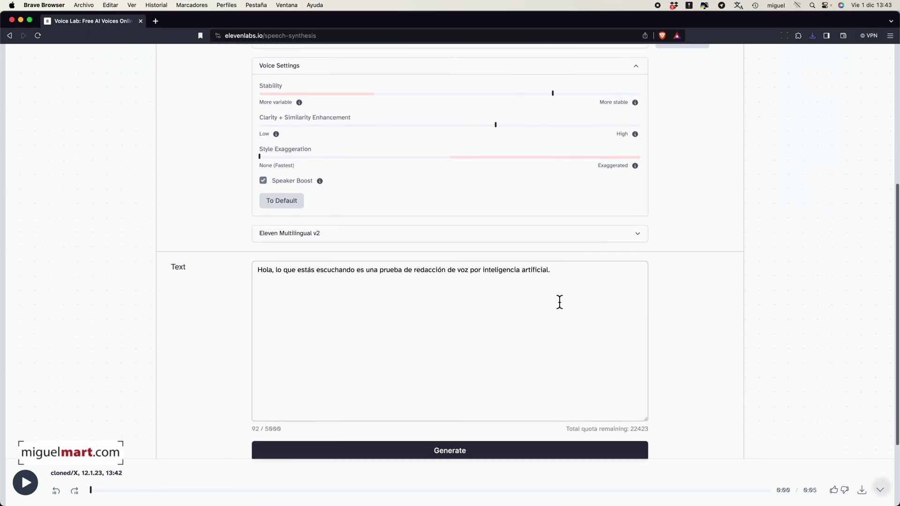
click(498, 412)
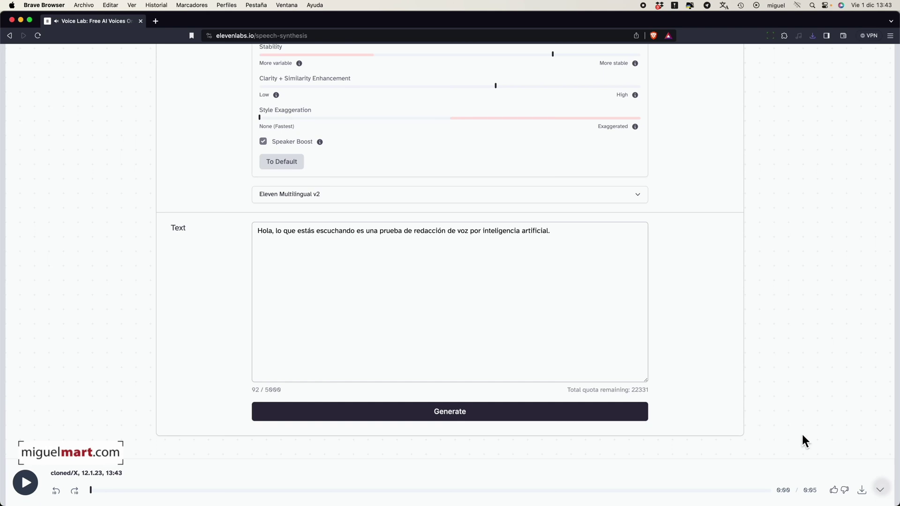
scroll(749, 321, up, 10)
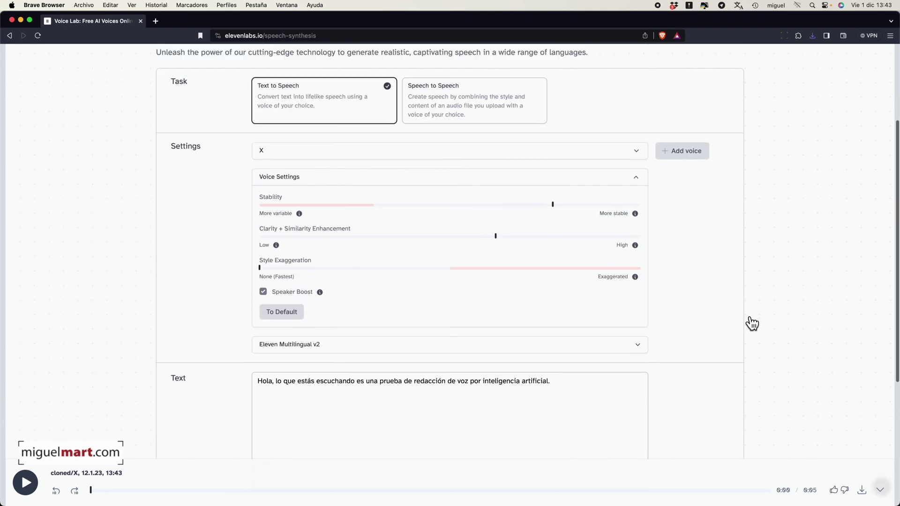